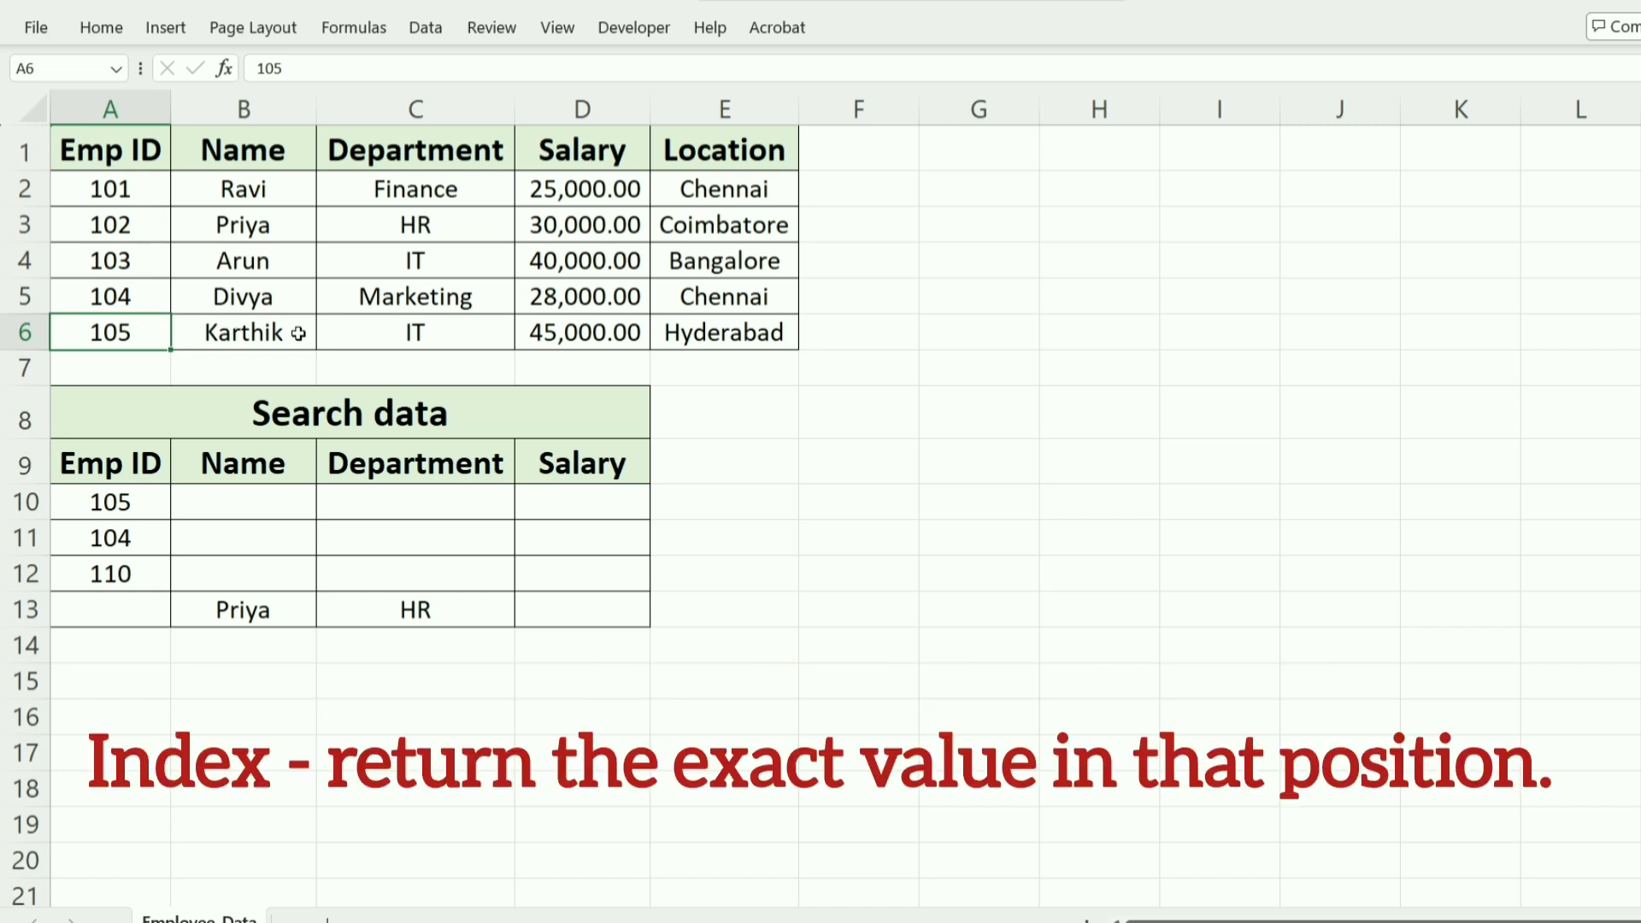
Step: Enter =INDEX($B$2:$B$6,MATCH(A10,$A$2:$A$6,0)) in B10 to look up the name by Emp ID, and fill it down to B12
double_click(247, 501)
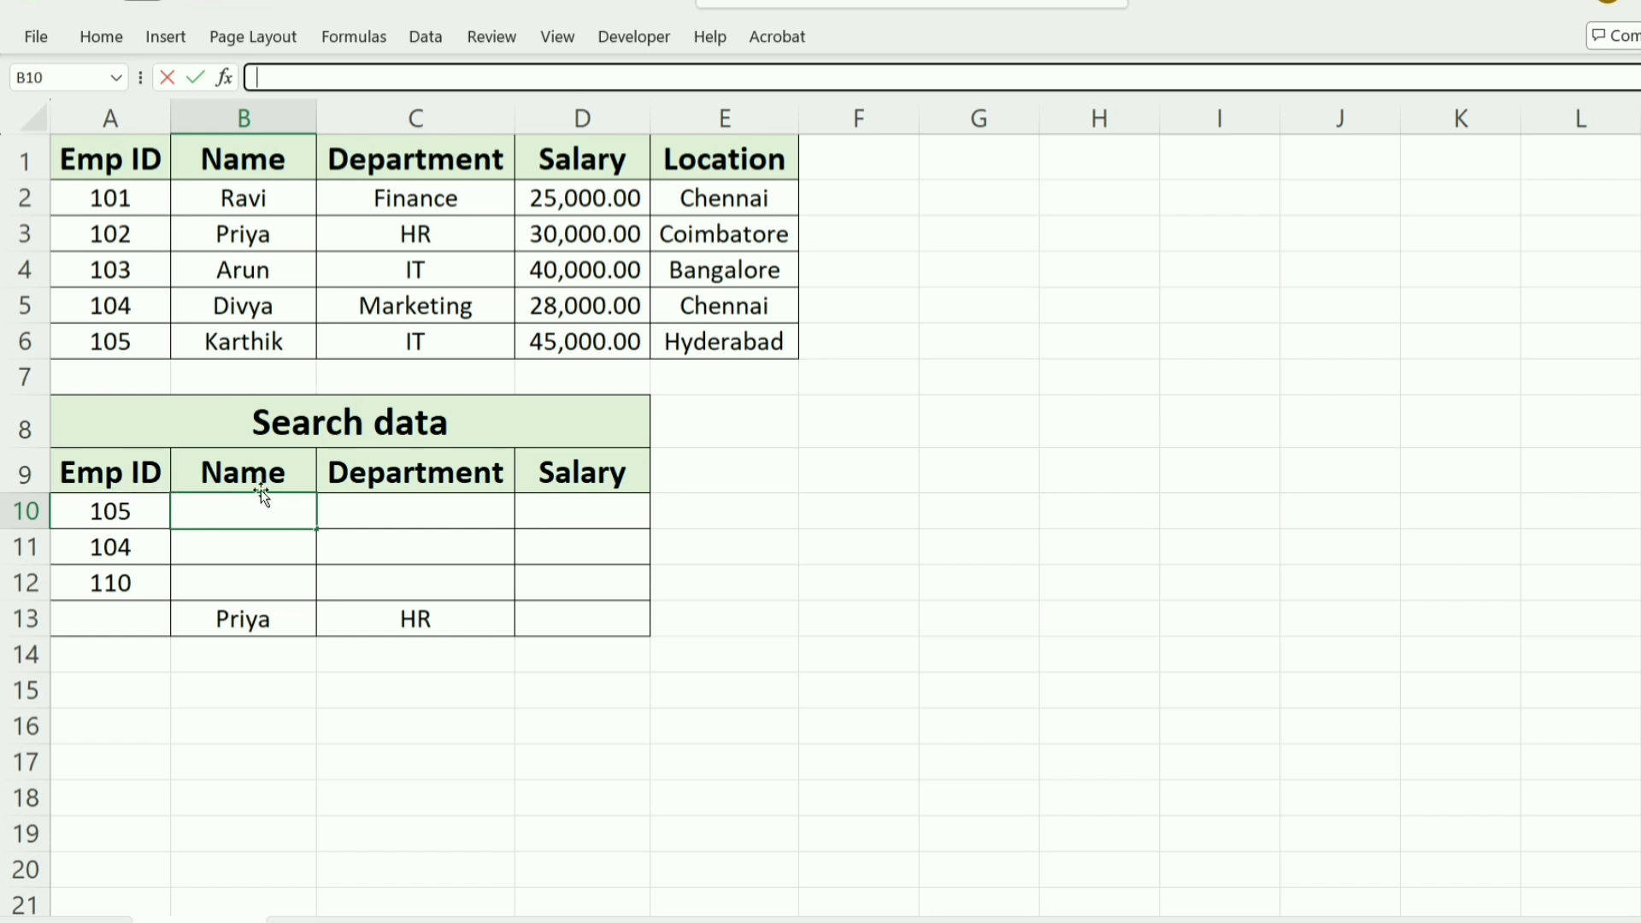
type("=INDEX($B$2:$B$6,MATCH(A10,$A$2:$A$6,0))")
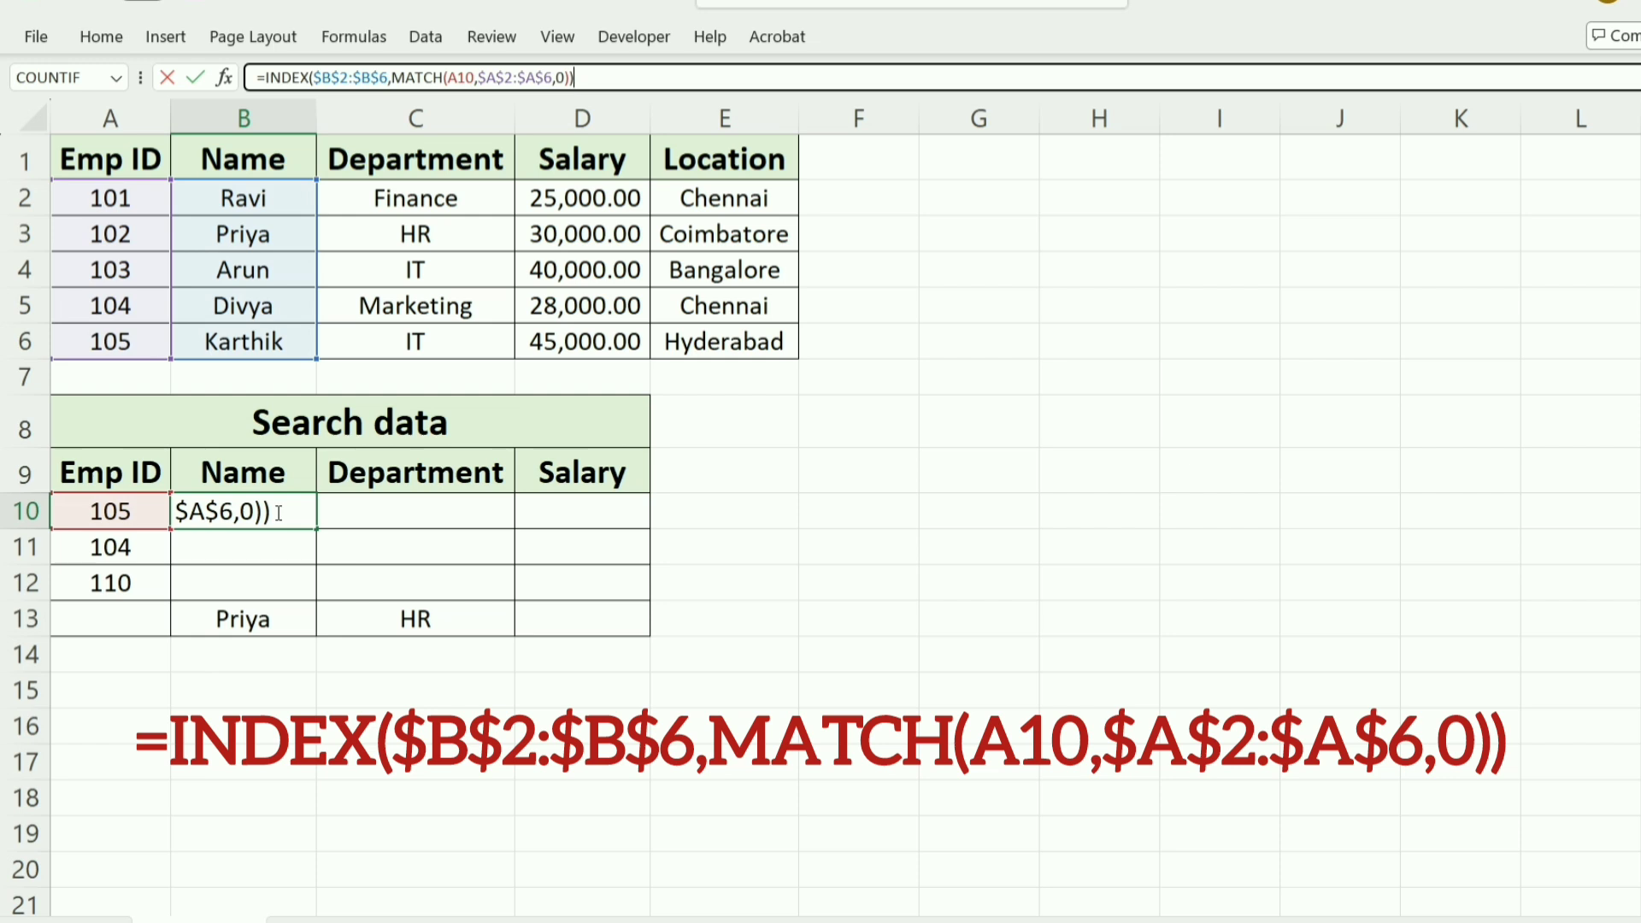
key("Return")
left_click(313, 525)
left_click_drag(318, 531, 311, 601)
left_click(244, 583)
left_click(104, 524)
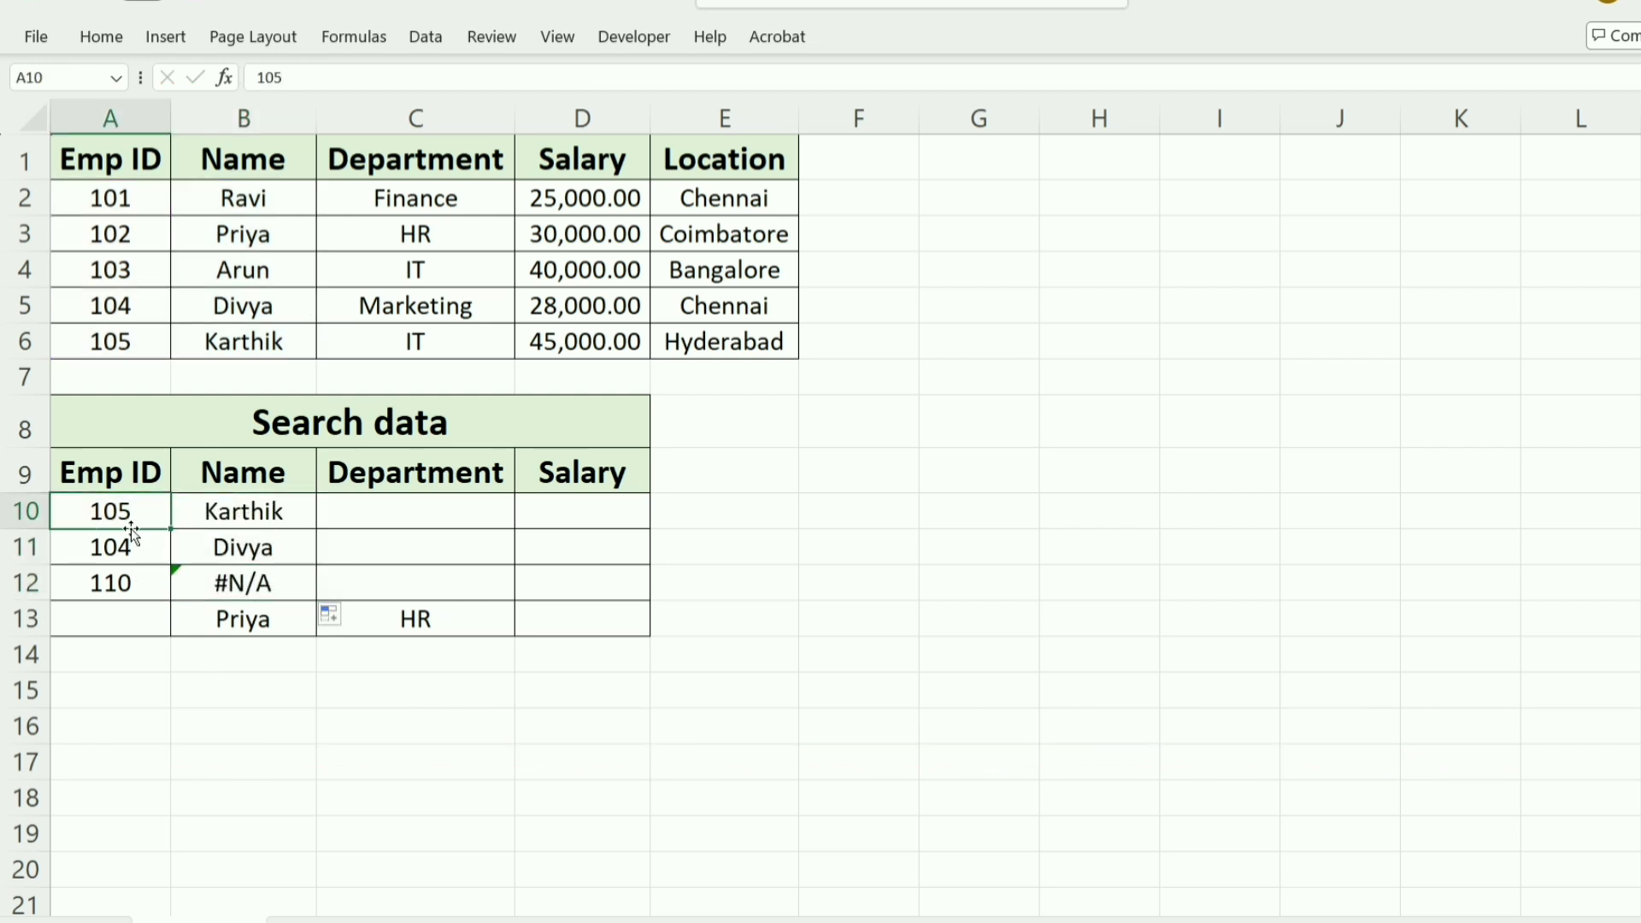
left_click(134, 342)
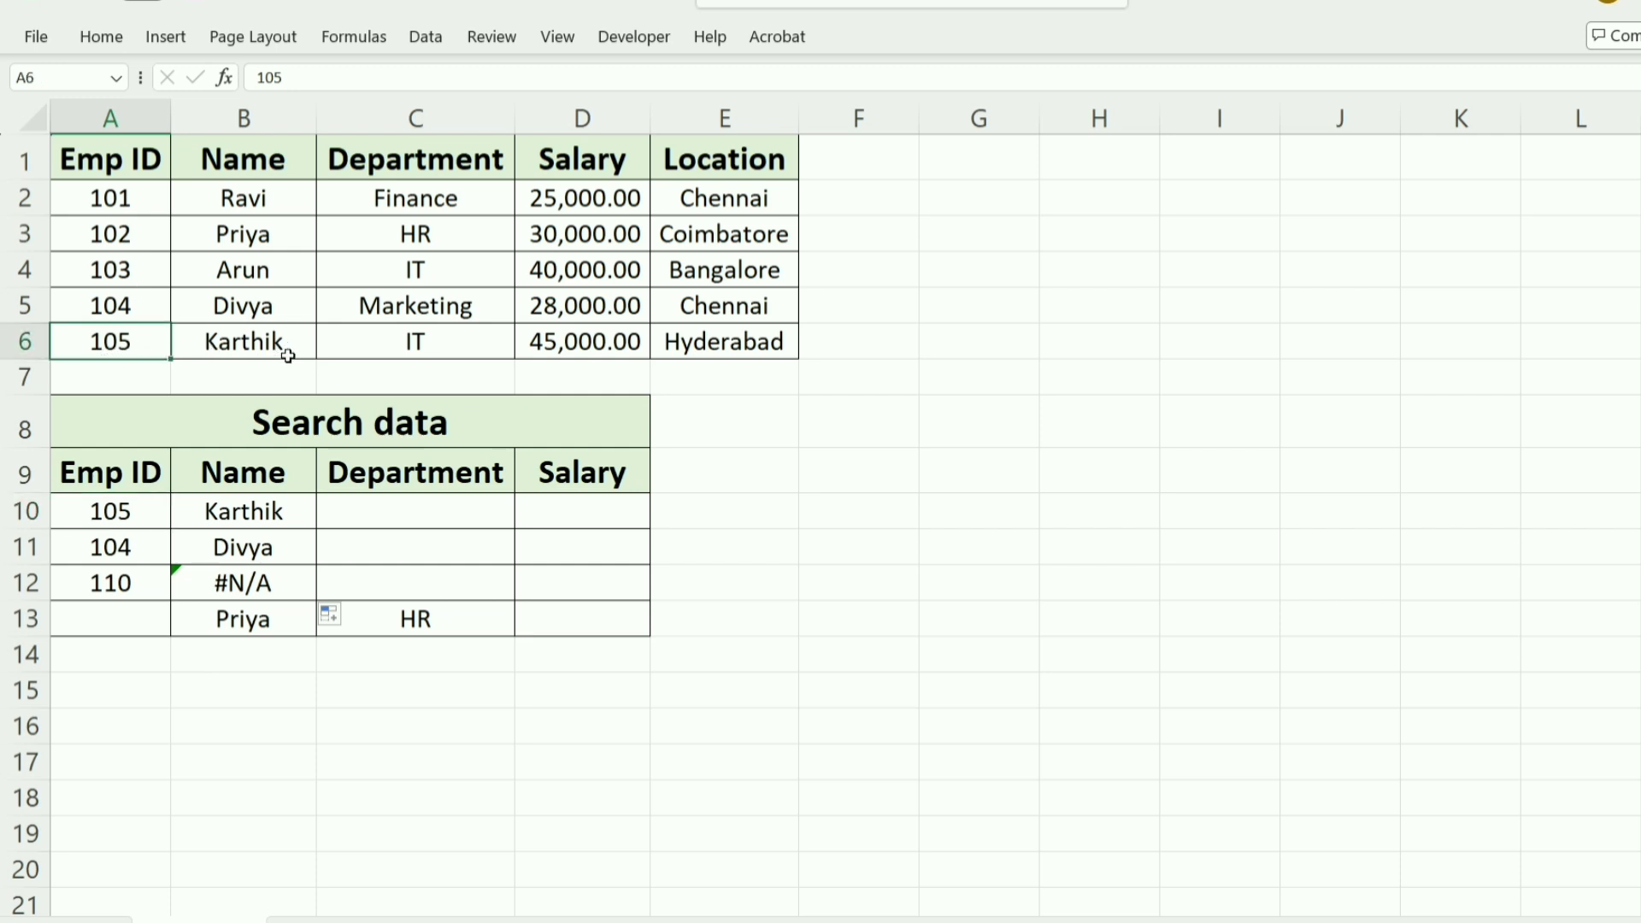
Step: Enter =INDEX($C$2:$C$6,MATCH(A10,$A$2:$A$6,0)) in C10 to look up the department, and fill it down to C12
left_click(451, 509)
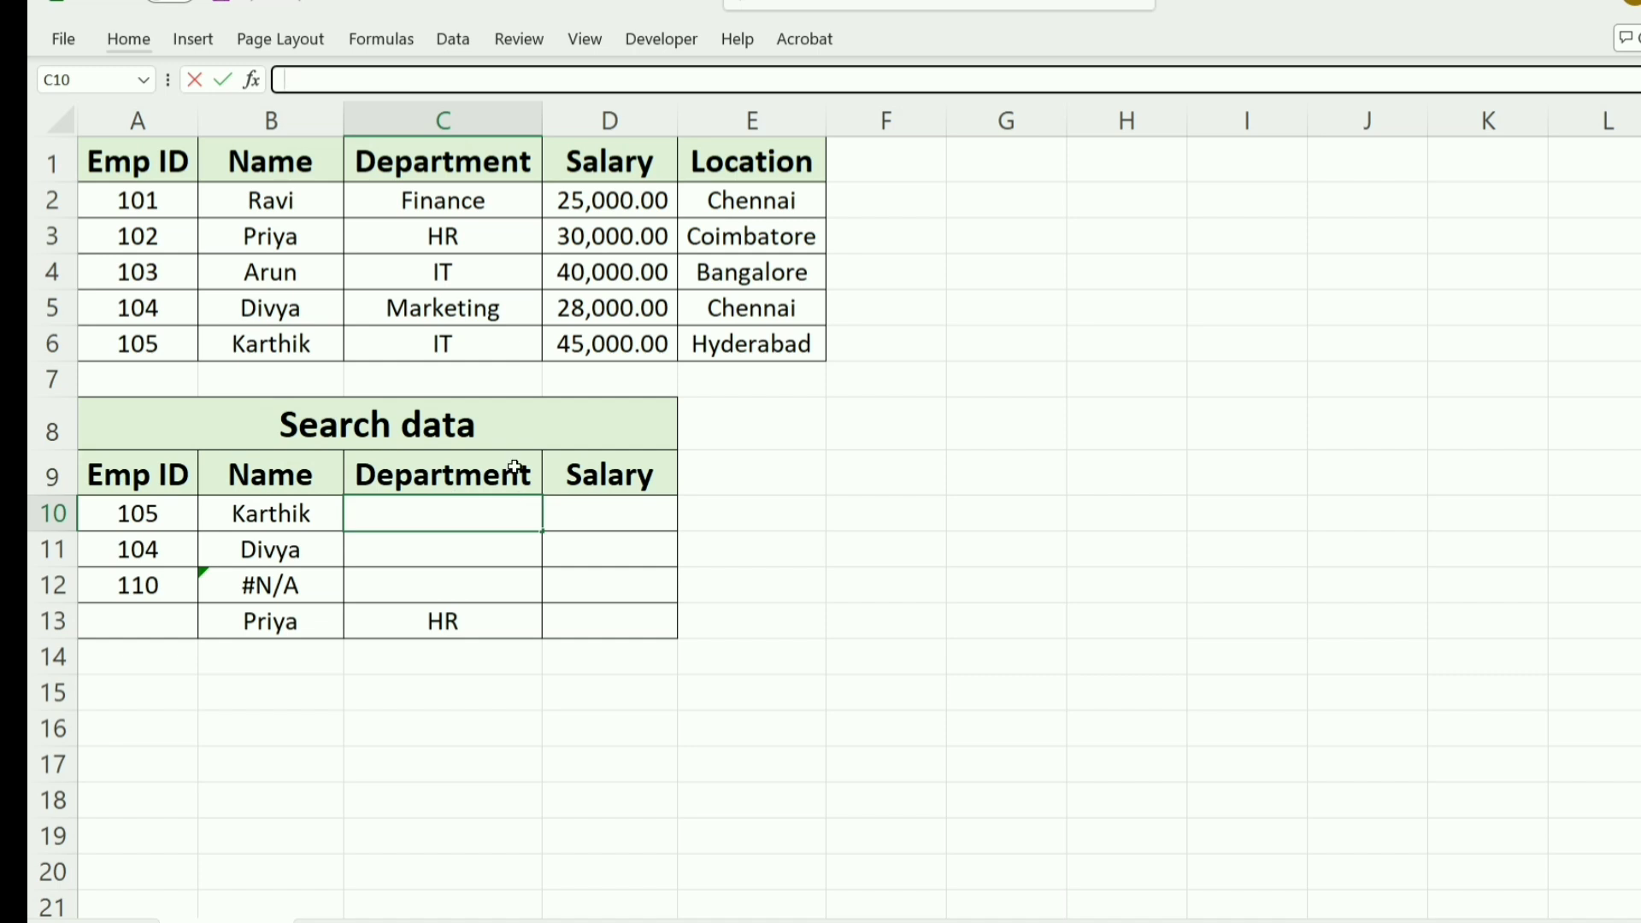
type("=INDEX($C$2:$C$6,MATCH(A10,$A$2:$A$6,0))")
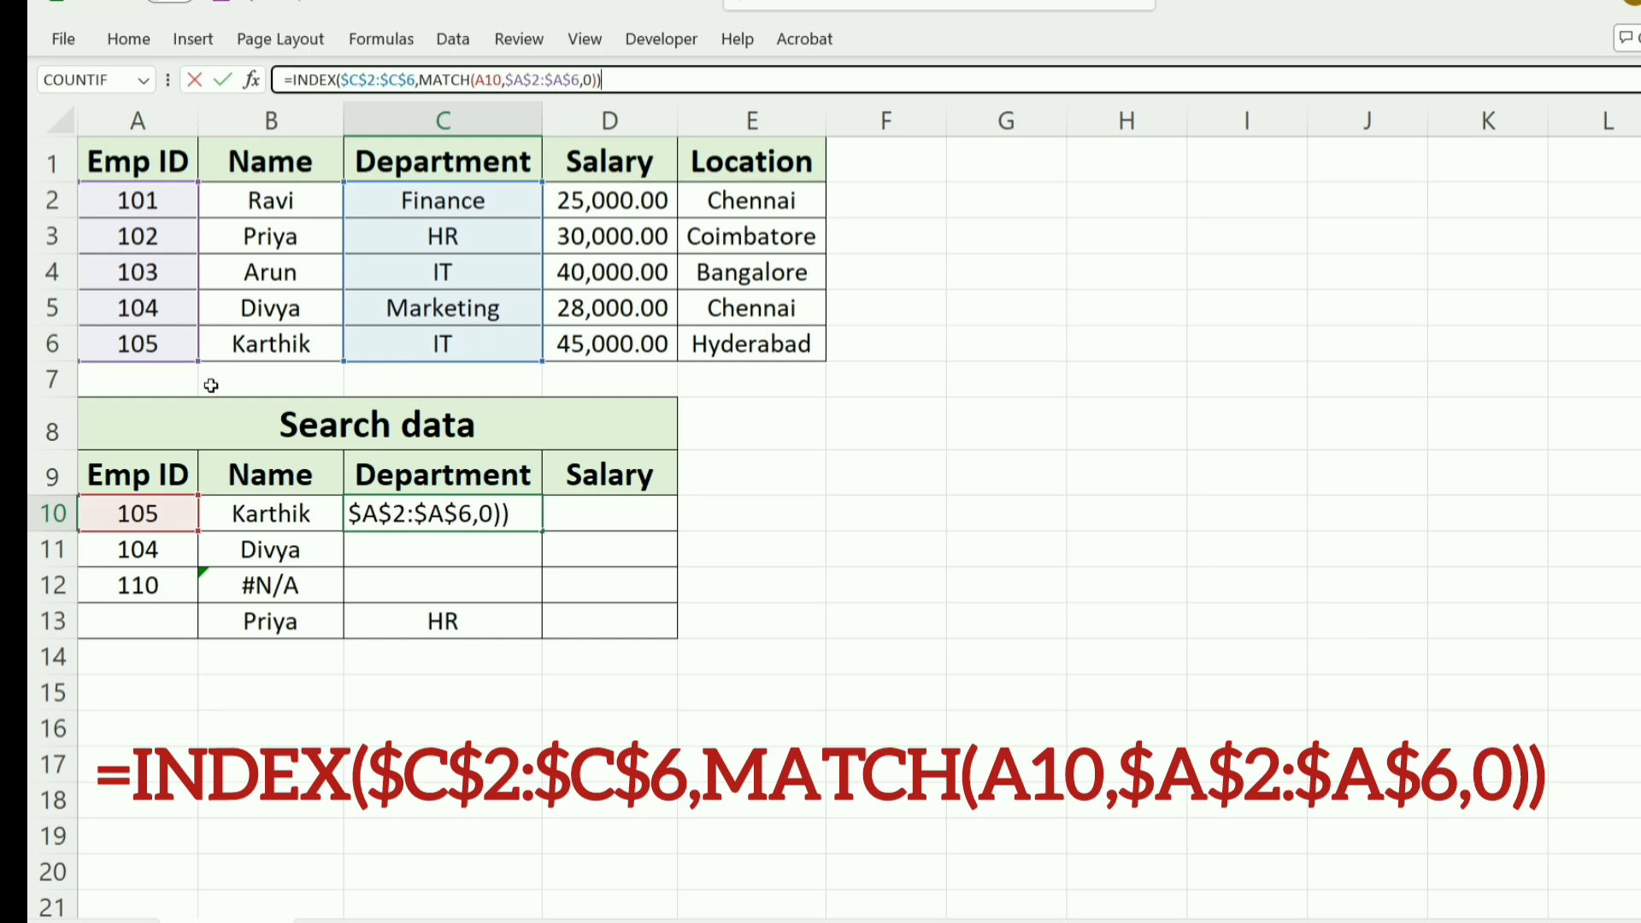
key("Return")
left_click(507, 515)
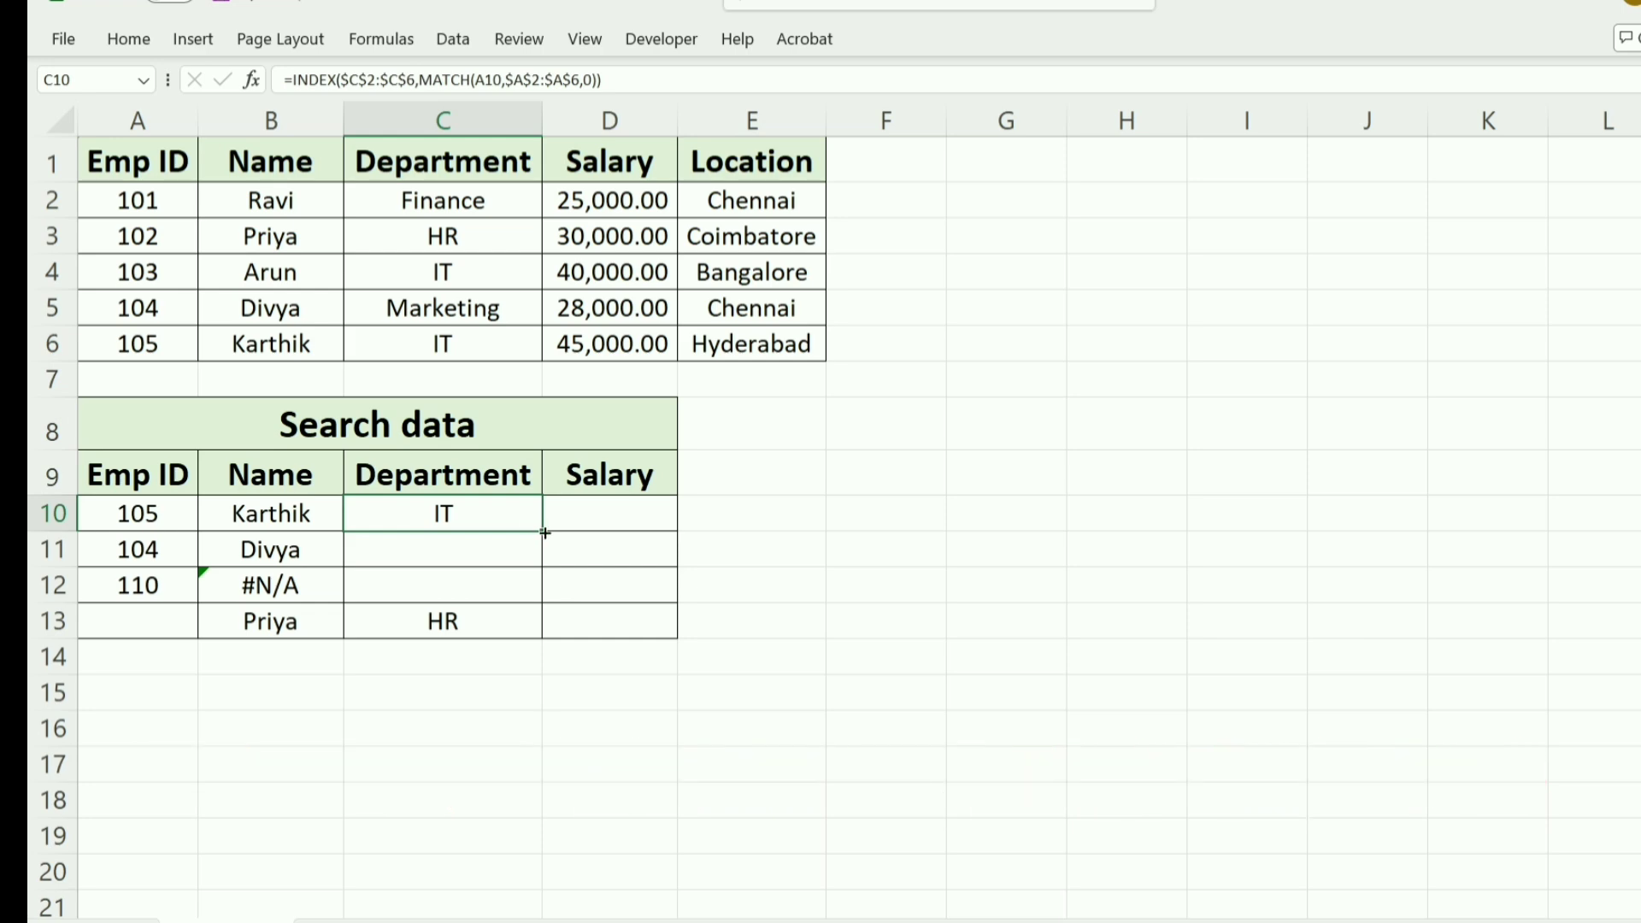
left_click_drag(546, 532, 524, 598)
left_click(522, 597)
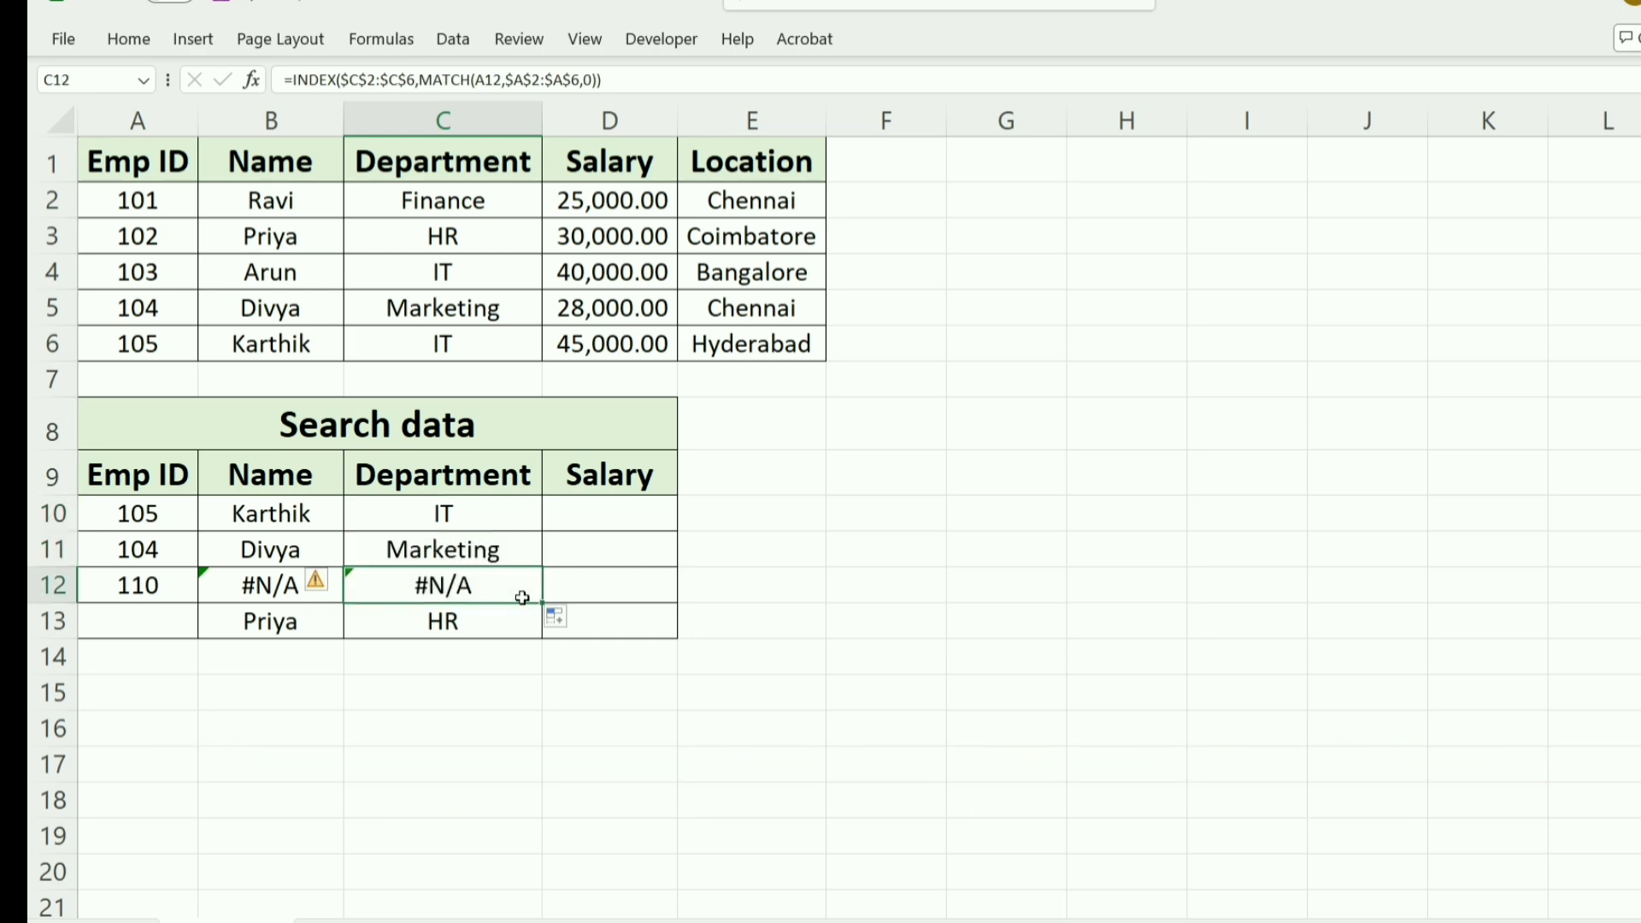
Step: Enter =INDEX($D$2:$D$6,MATCH(A10,$A$2:$A$6,0)) in D10 to look up the salary, and fill it down to D12
left_click(617, 511)
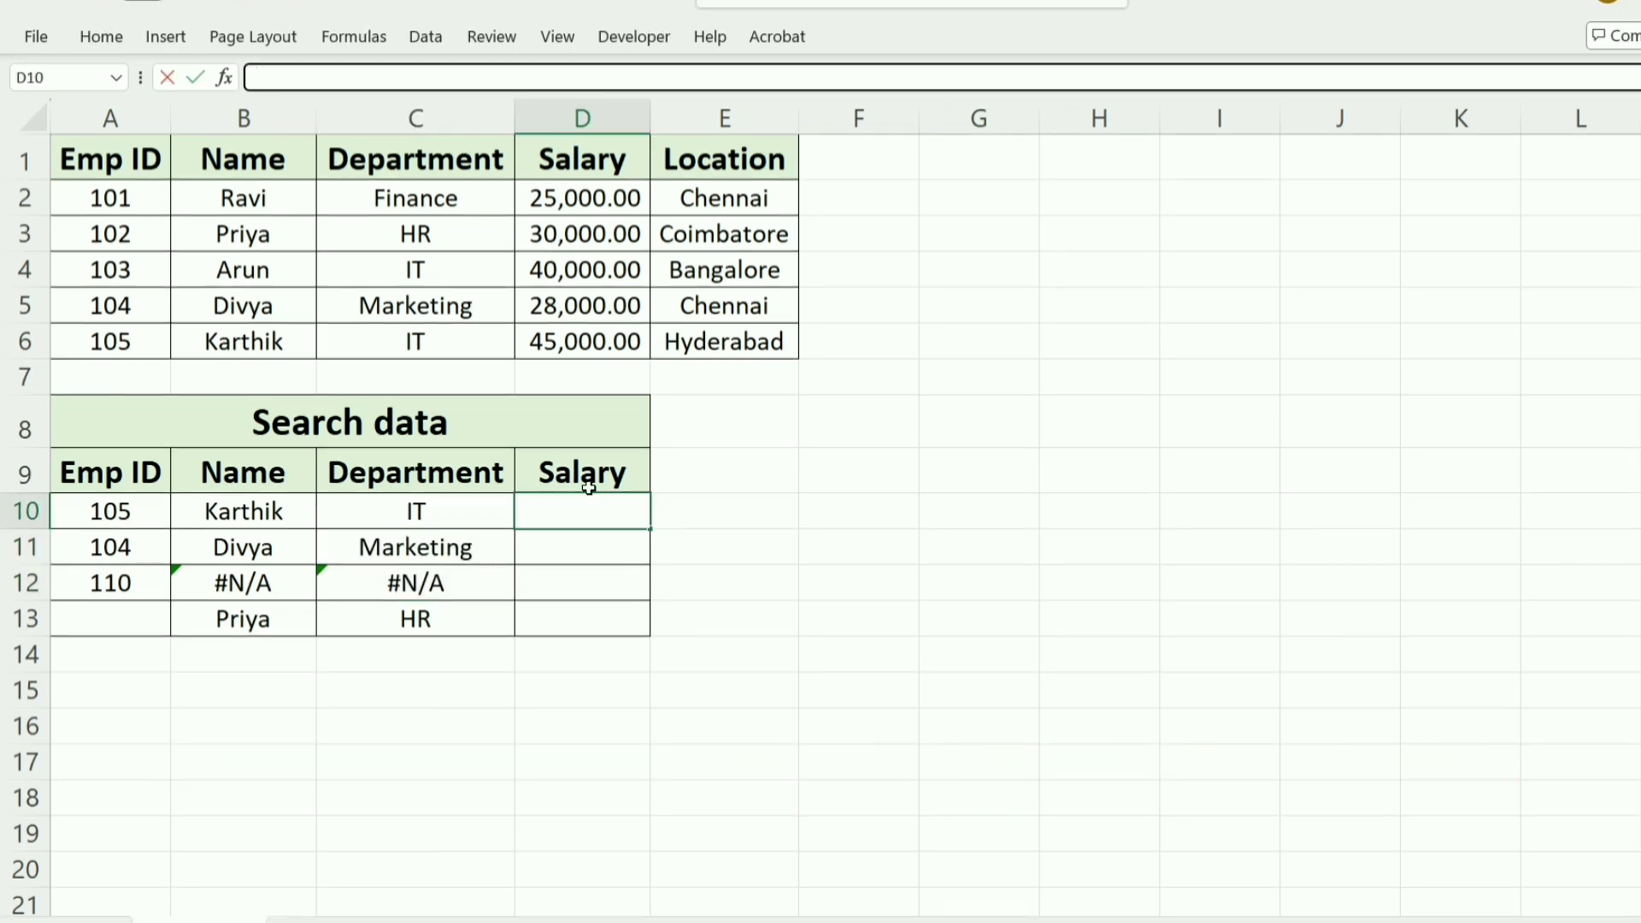
left_click(631, 86)
type("=INDEX($D$2:$D$6,MATCH(A10,$A$2:$A$6,0))")
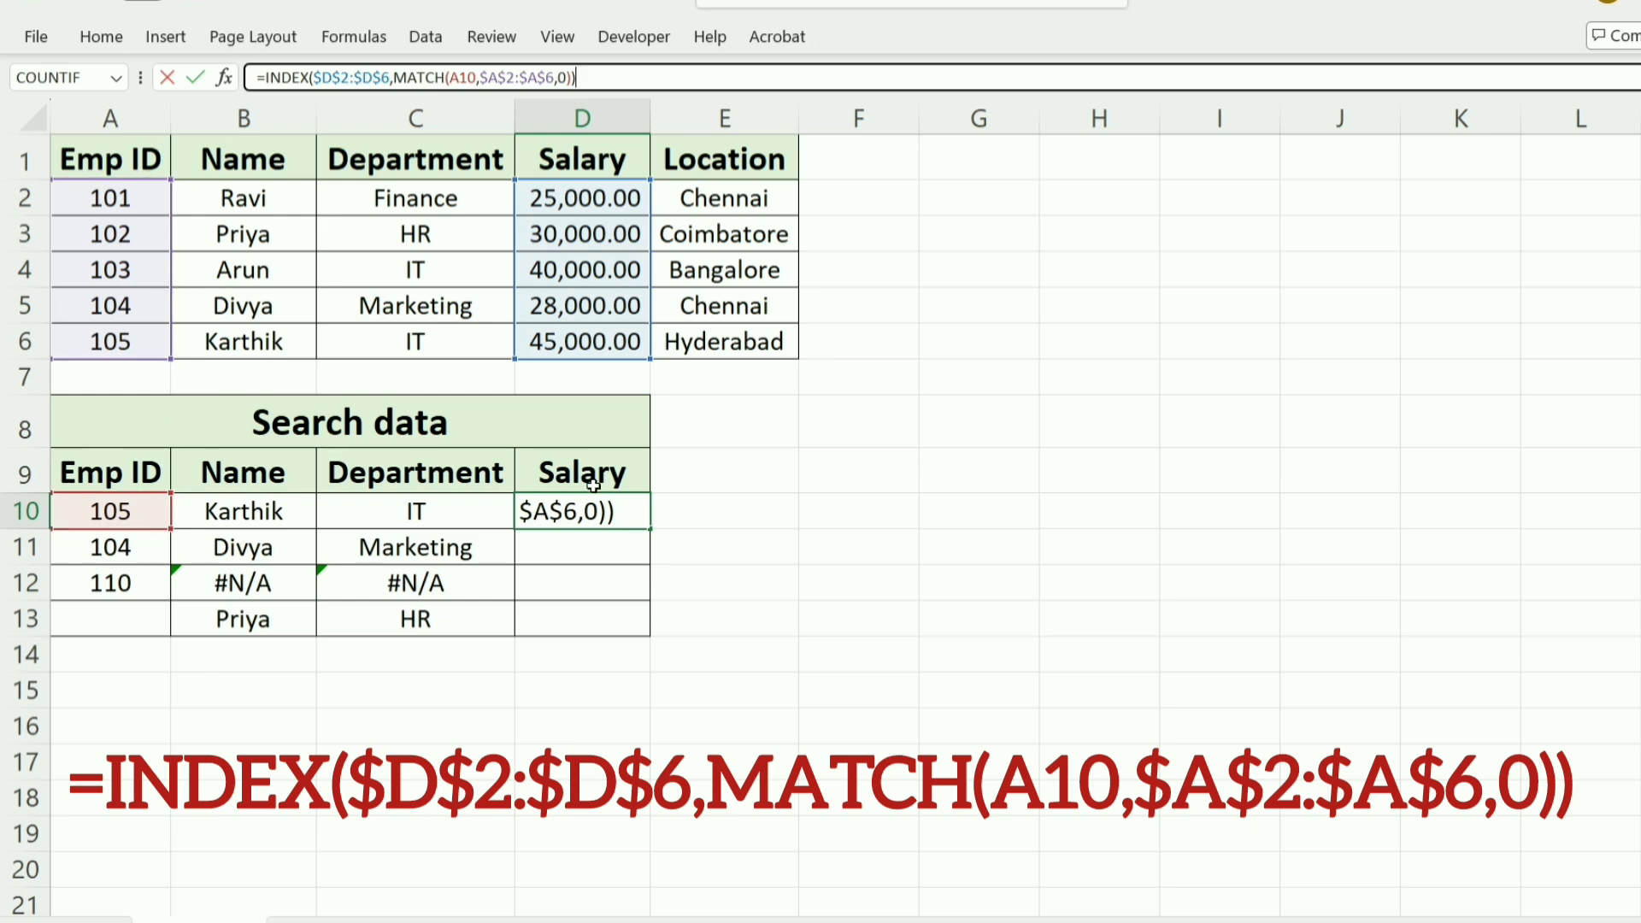
key("Return")
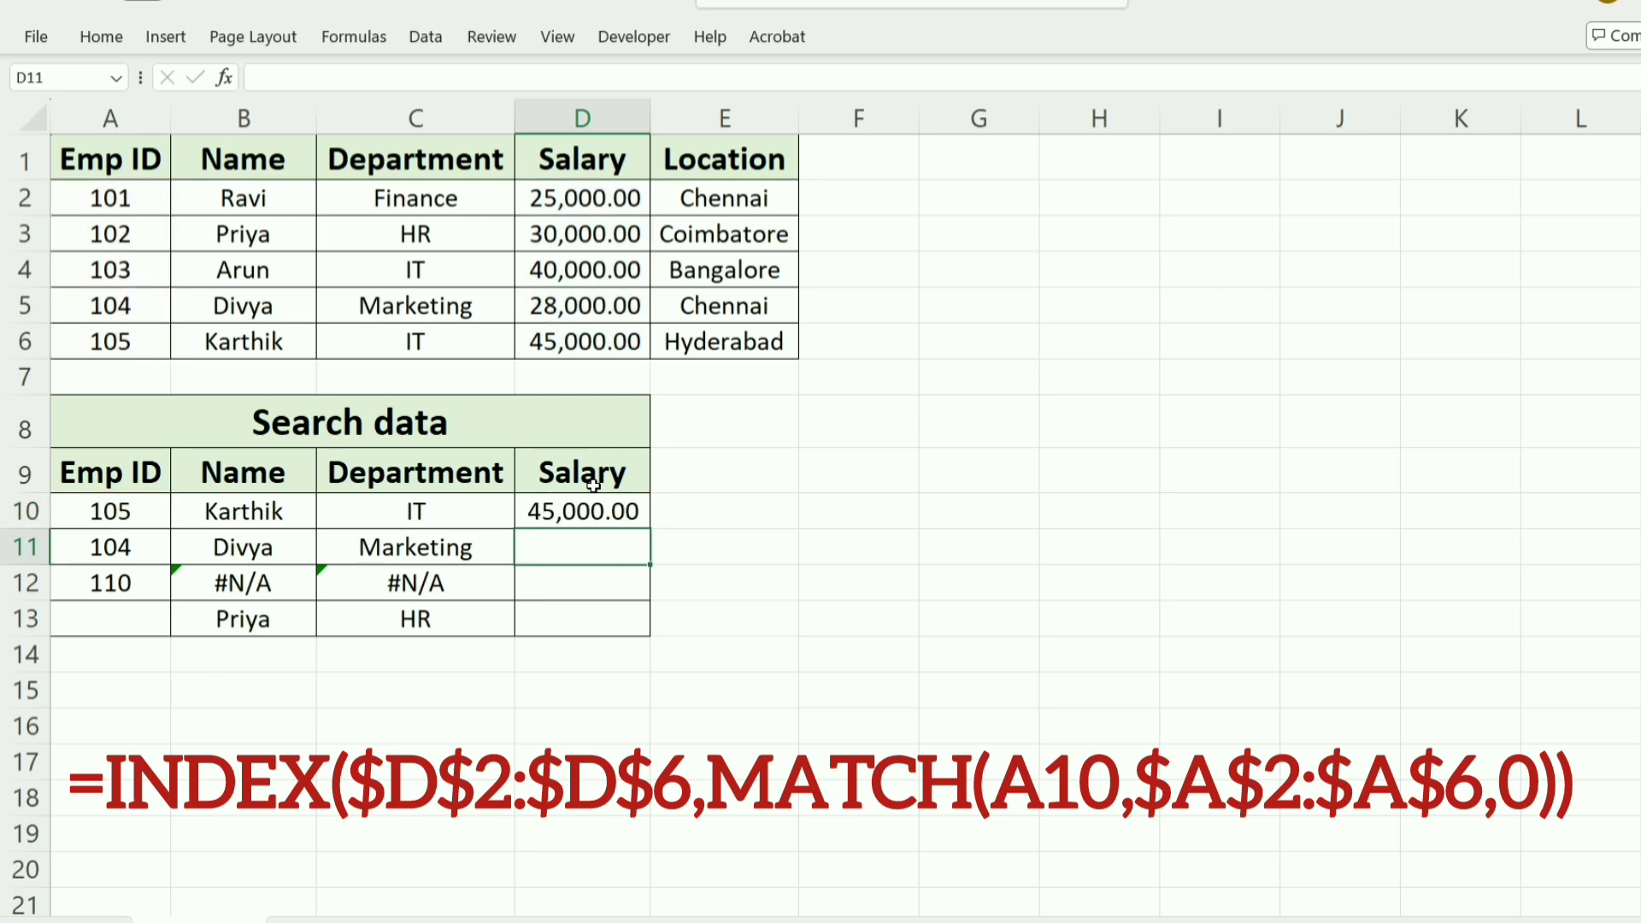
left_click(633, 510)
left_click_drag(645, 531, 638, 592)
left_click(638, 591)
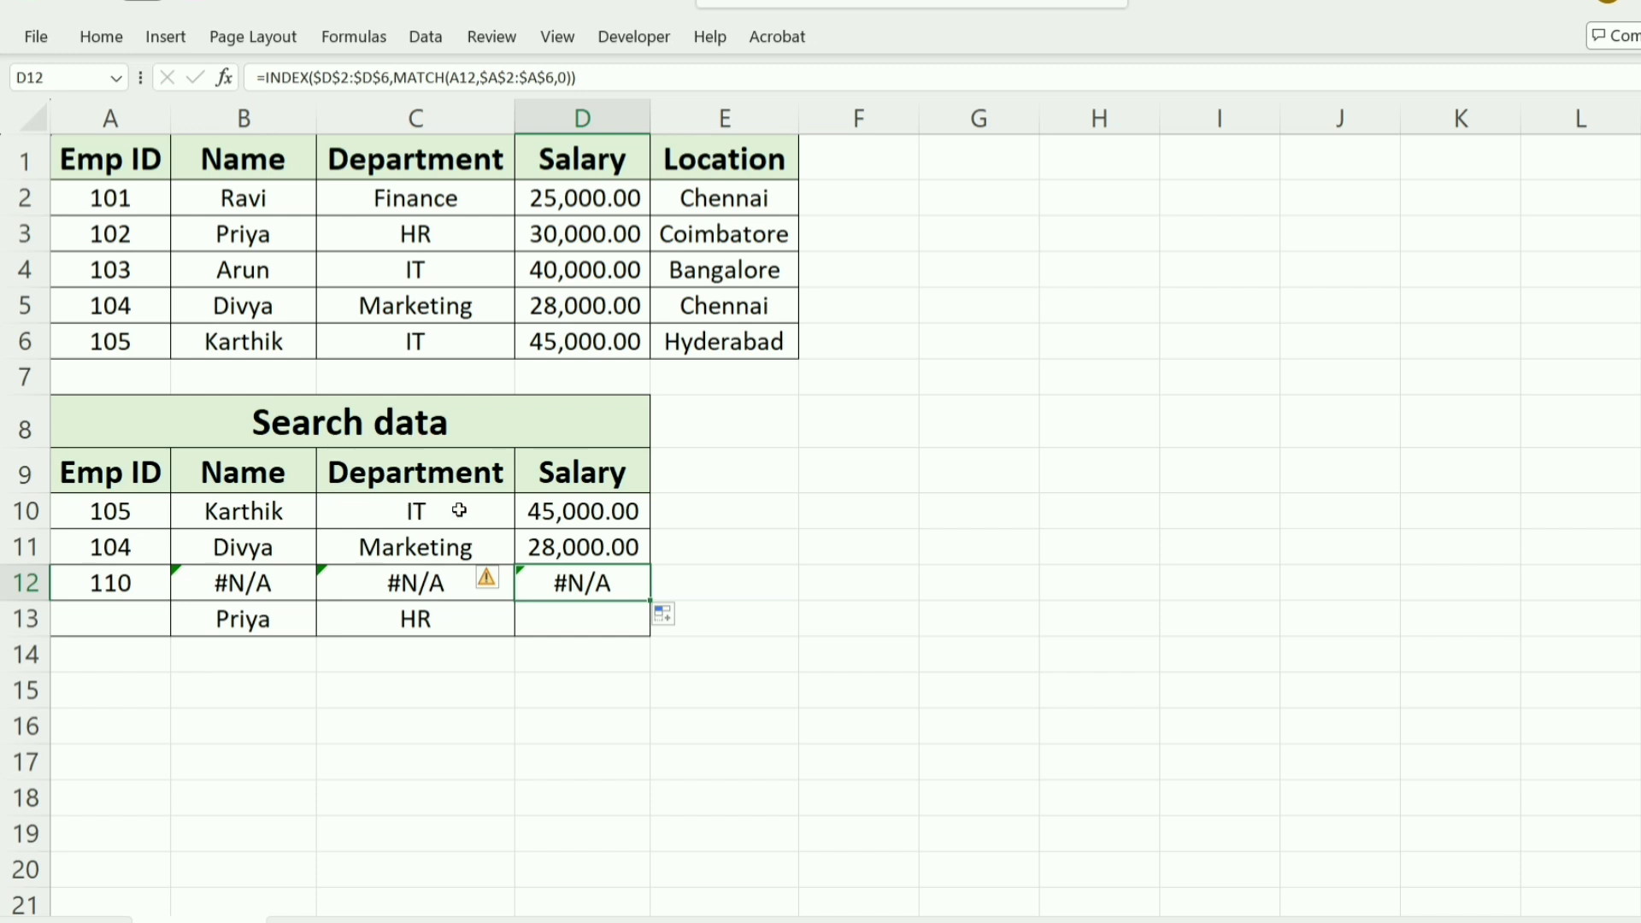
Step: Replace the formula in B12 with =IFERROR(INDEX($B$2:$B$6,MATCH(A12,$A$2:$A$6,0)),"Not Found")
left_click(304, 585)
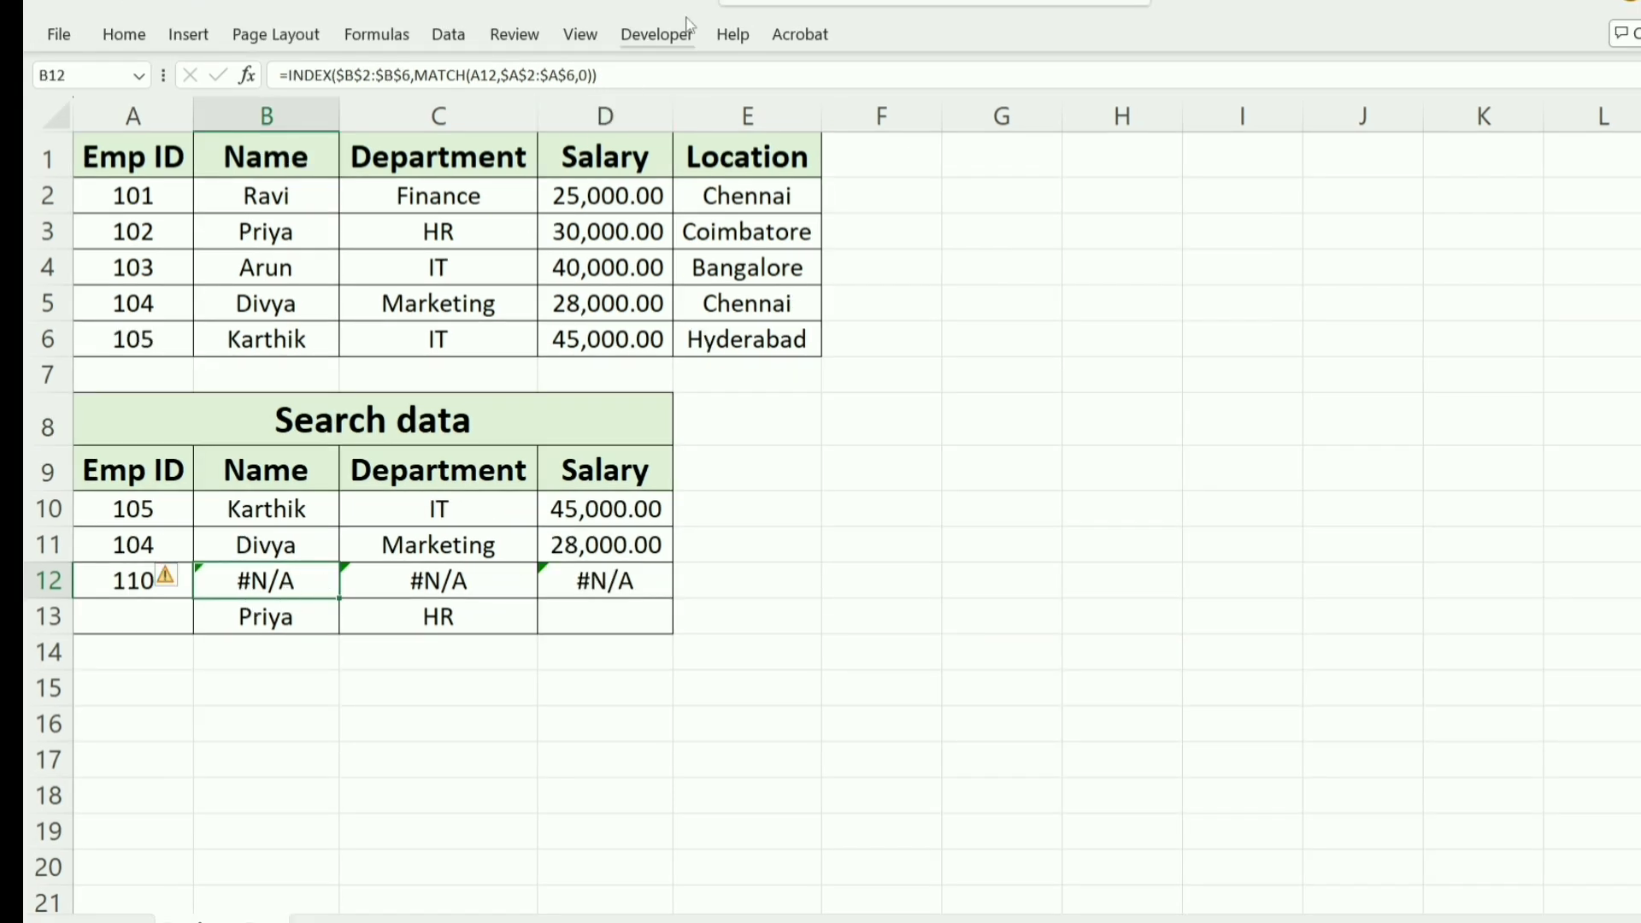
left_click_drag(598, 75, 277, 76)
key("BackSpace")
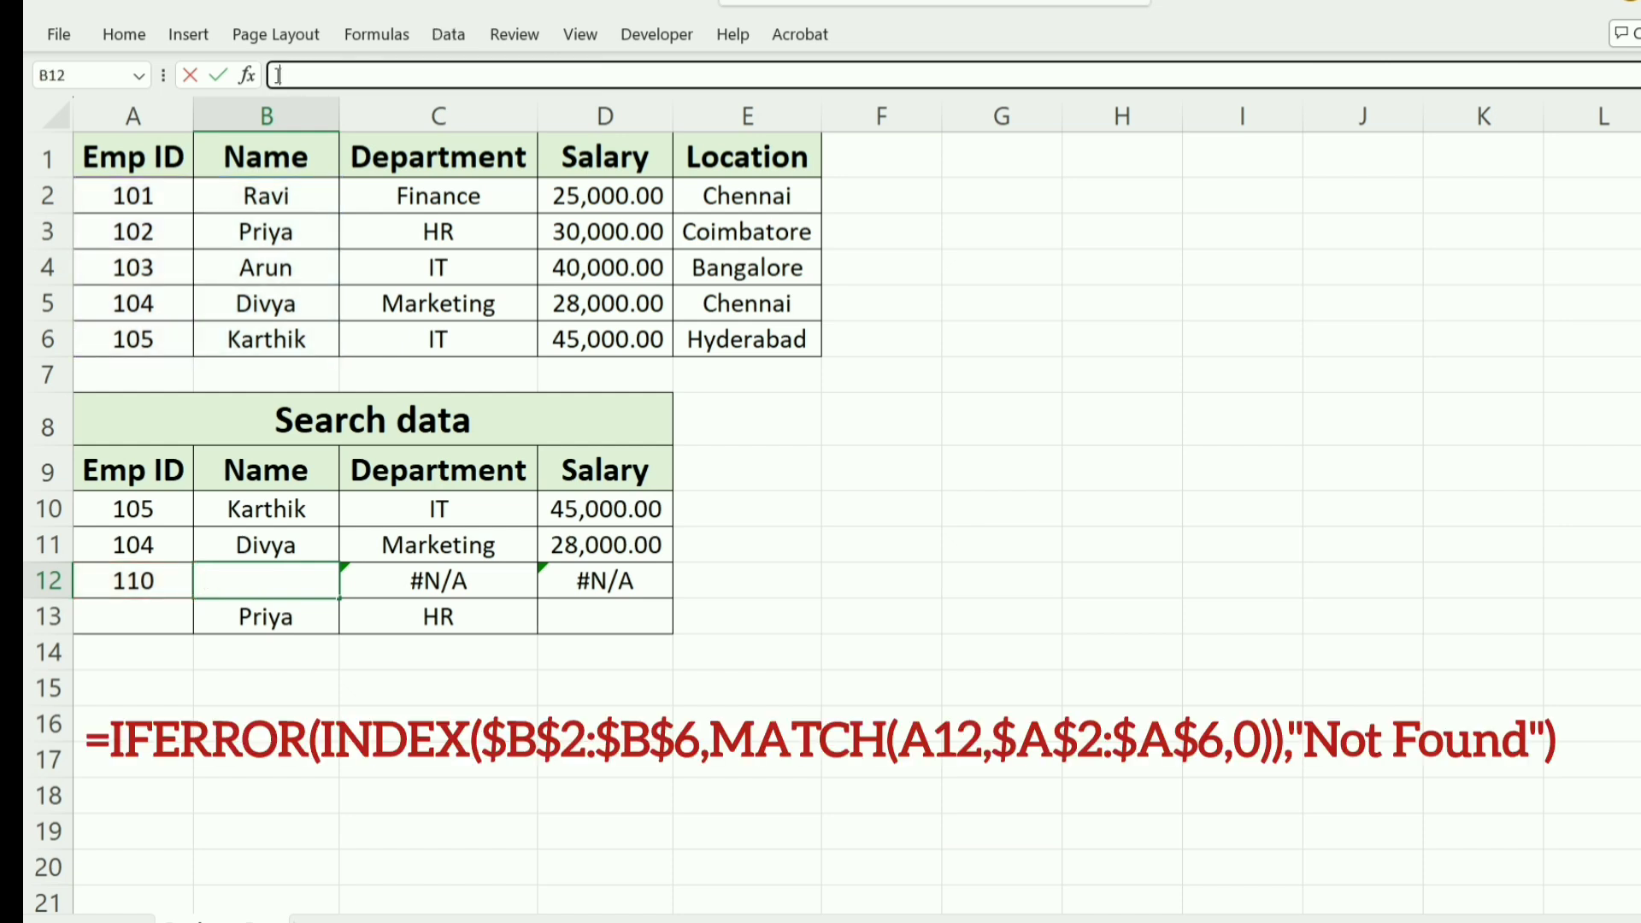
type("=IFERROR(INDEX($B$2:$B$6,MATCH(A12,$A$2:$A$6,0)),\"Not Found\")")
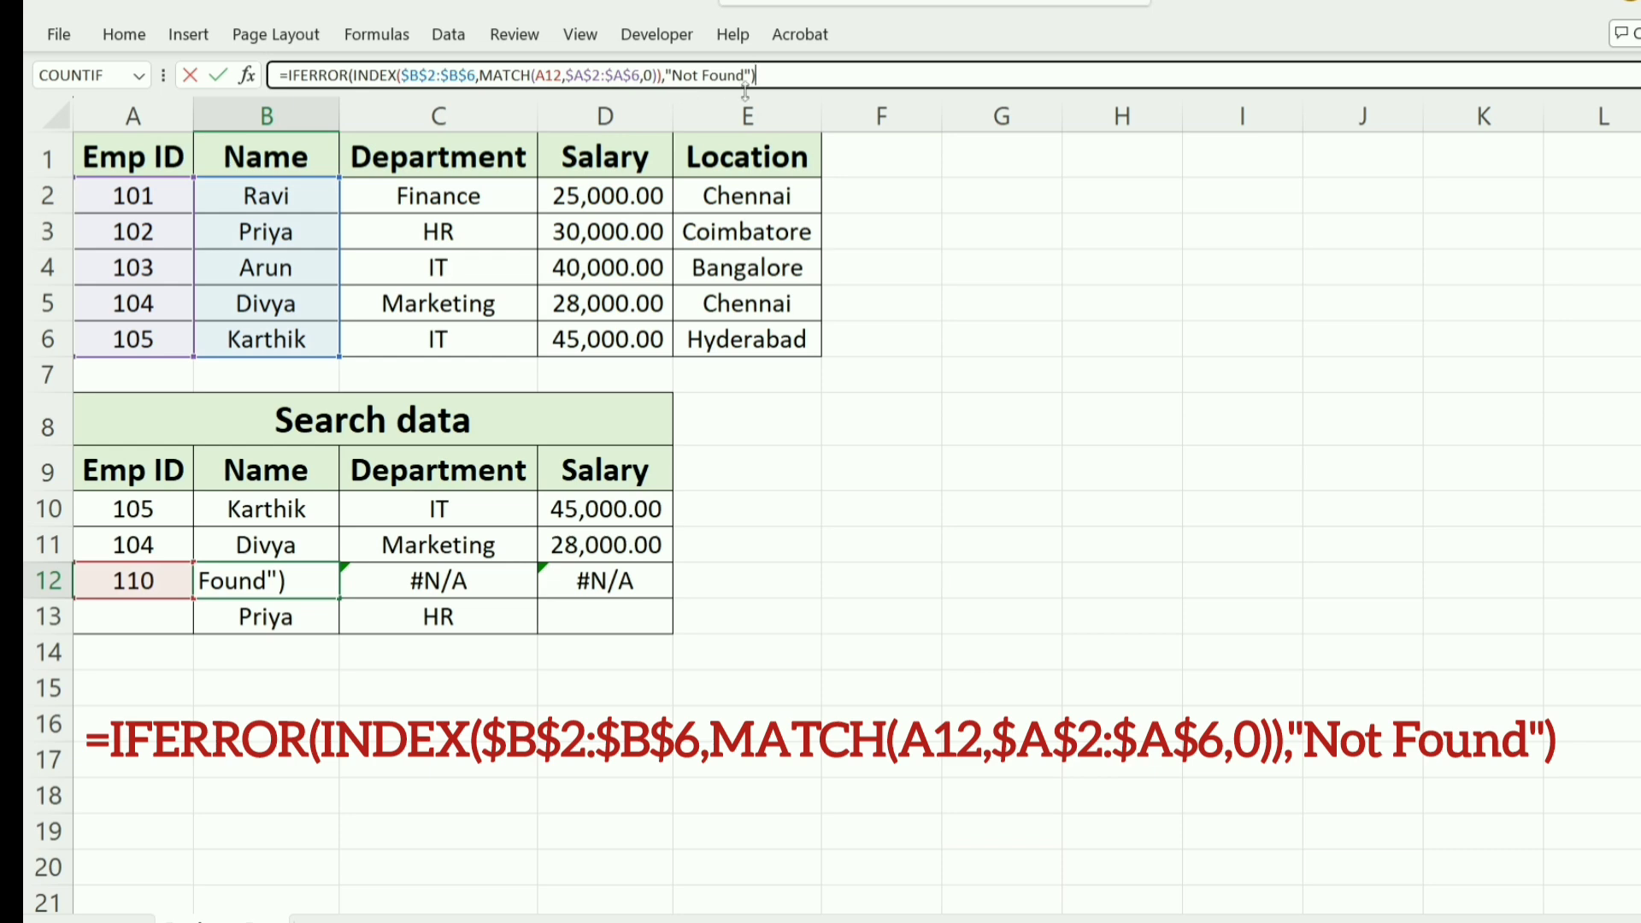
key("Return")
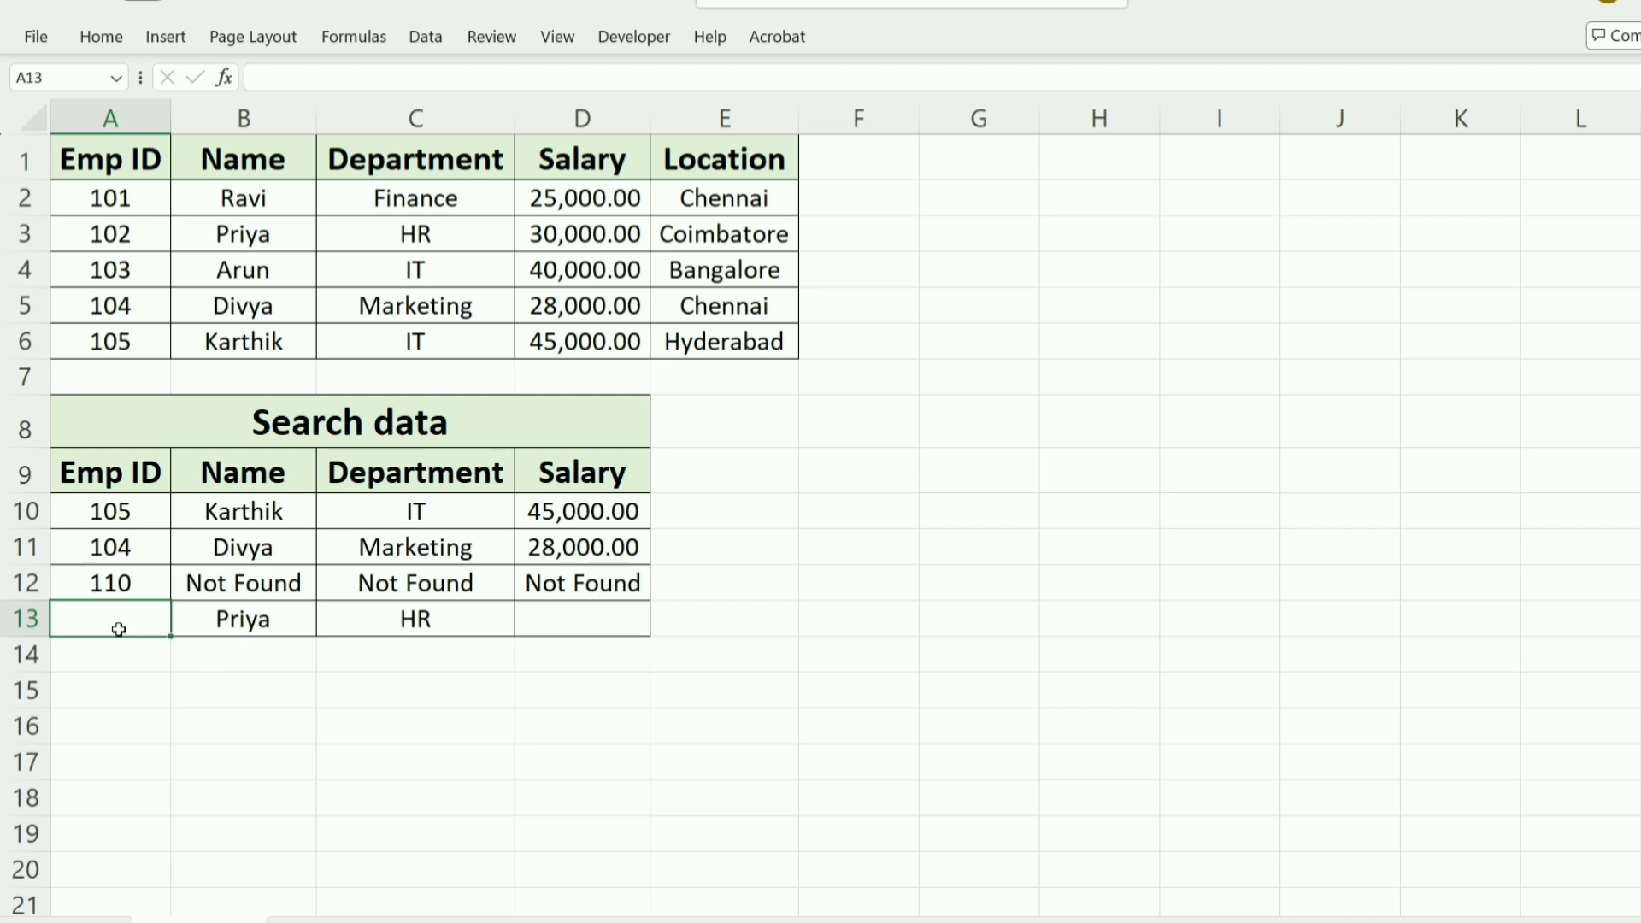
Step: Enter =INDEX(A2:A6,MATCH(B13,B2:B6,0)) in A13 to look up the Emp ID from the name in B13
left_click(320, 77)
type("=INDEX(A2:A6,MATCH(B13,B2:B6,0))")
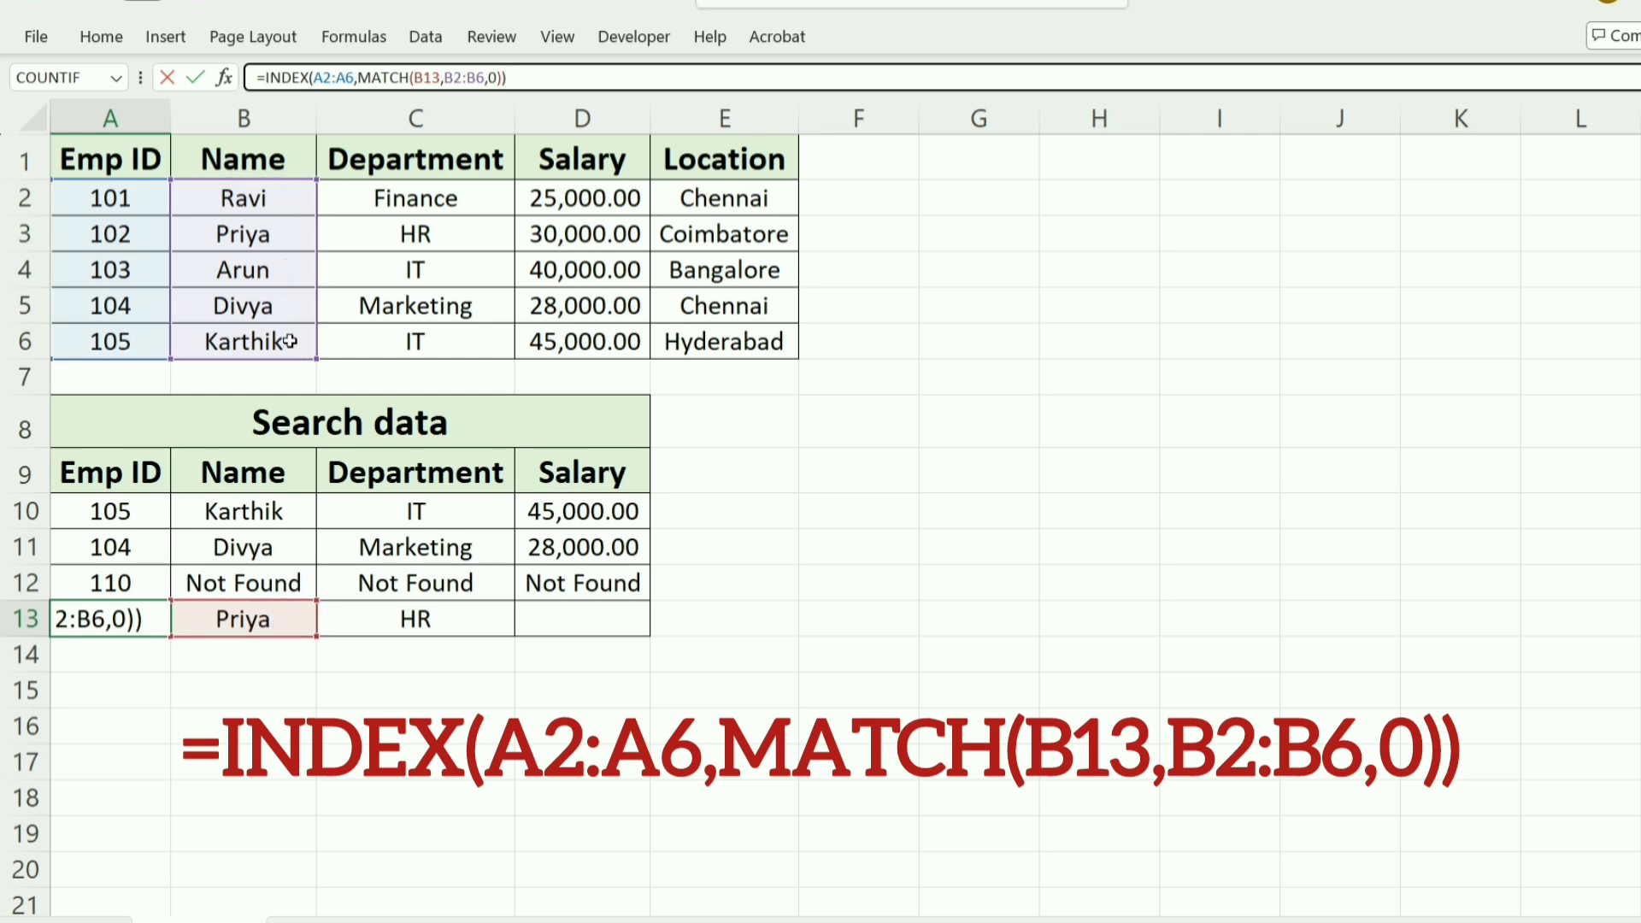
key("Return")
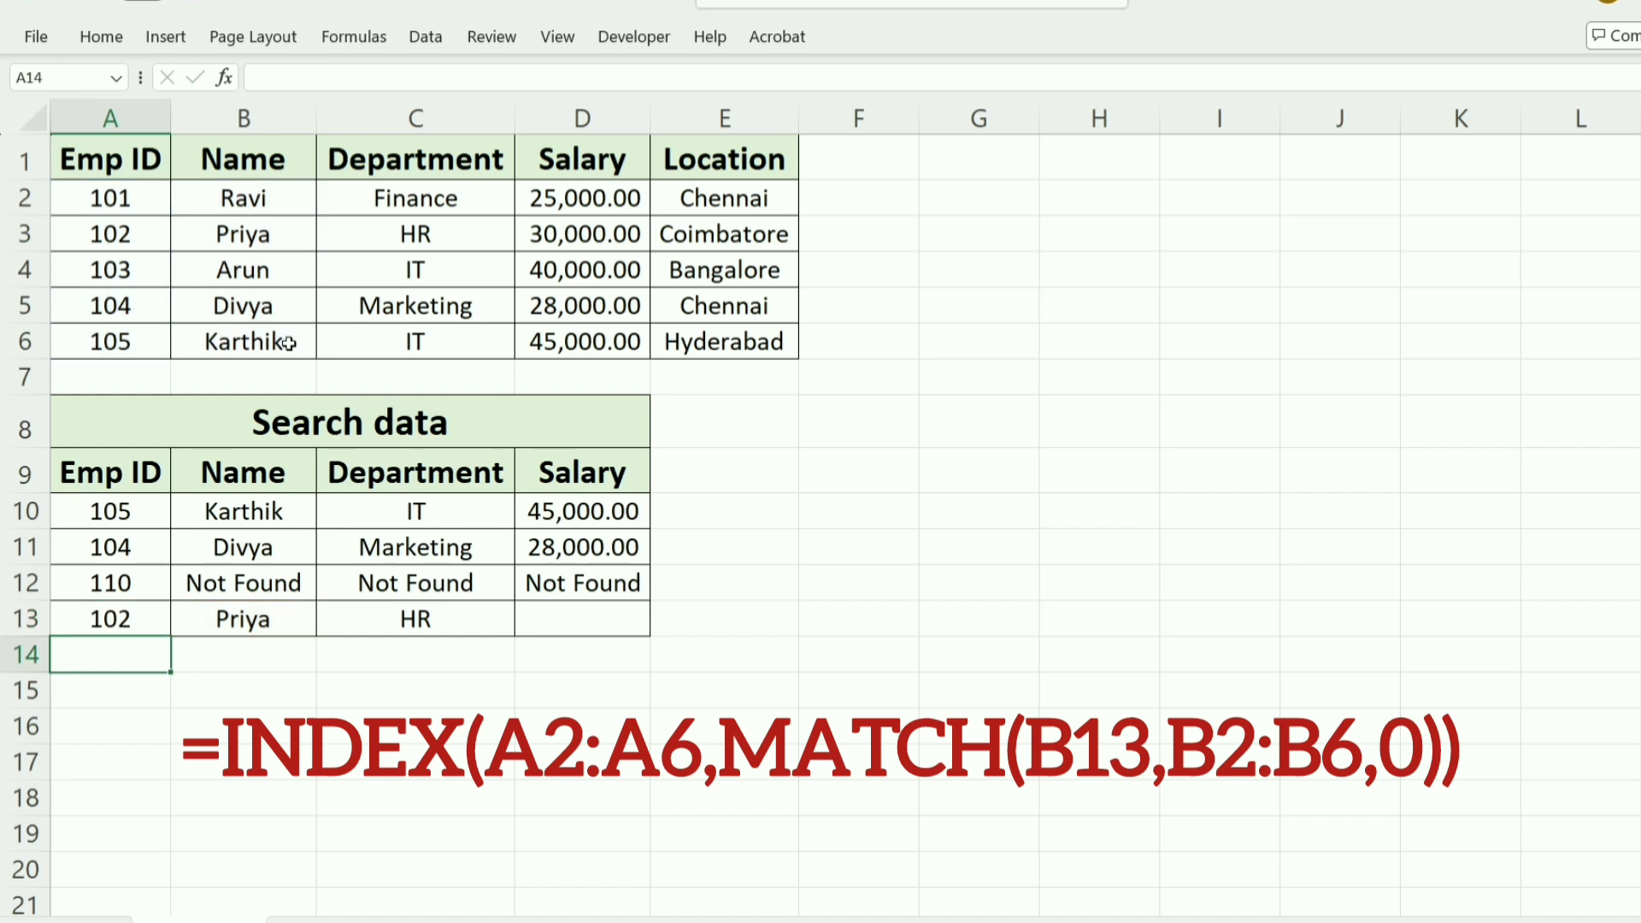
left_click(128, 628)
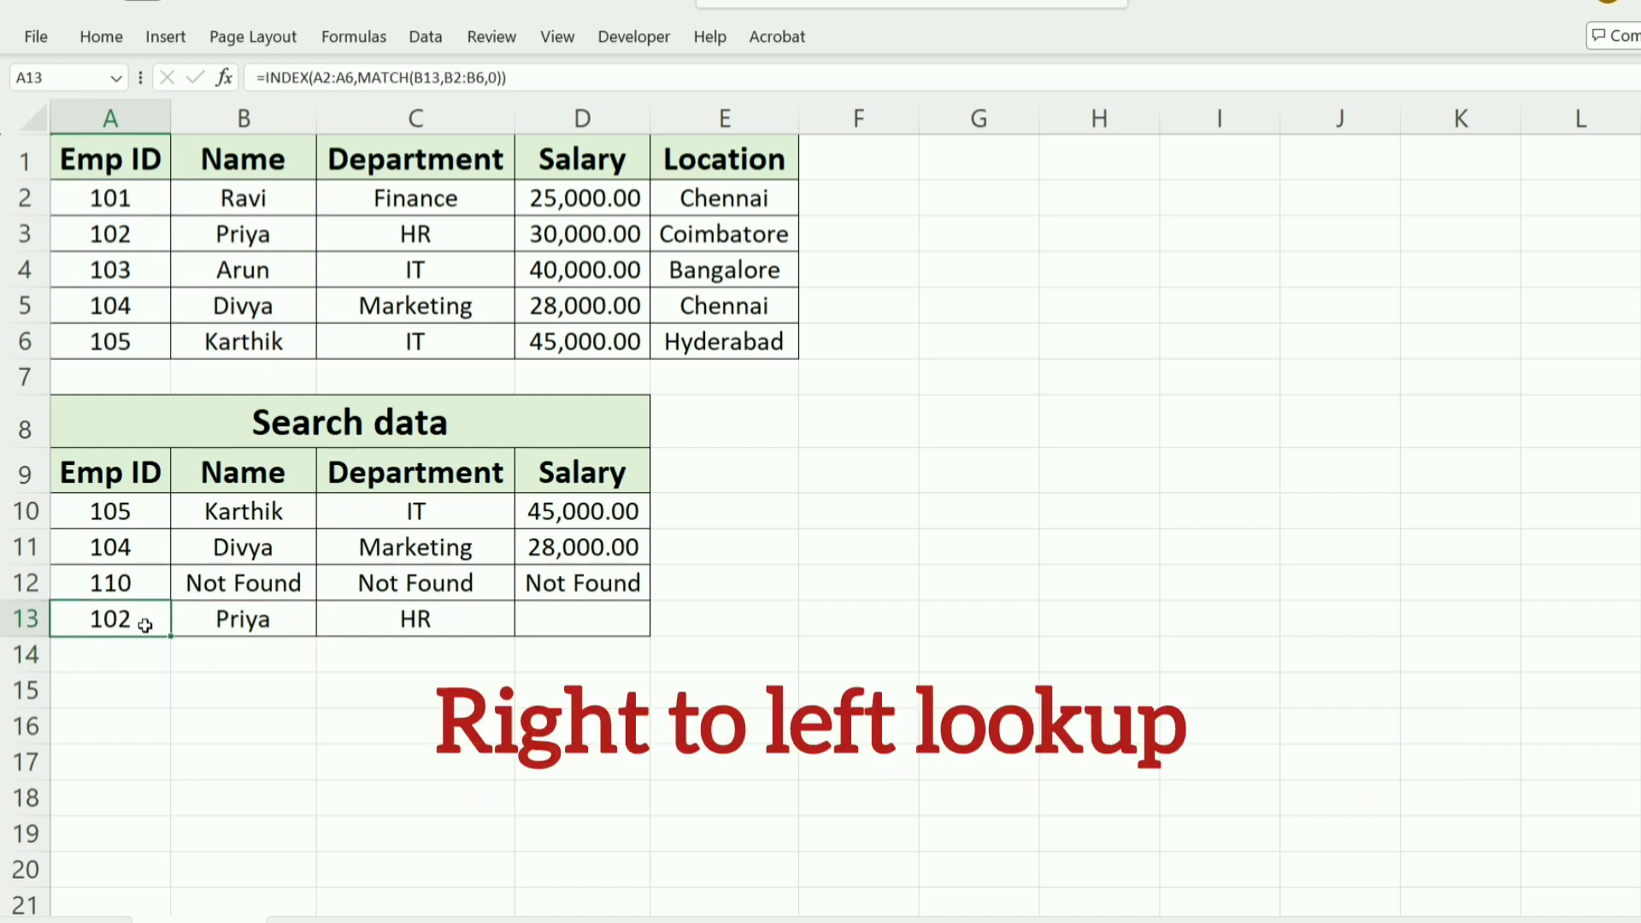
Step: Enter the two-way lookup =INDEX(A2:E6,MATCH(A13,A2:A6,0),MATCH(D9,A1:E1,0)) in D13 to return the salary by row and column
left_click(582, 619)
left_click(397, 81)
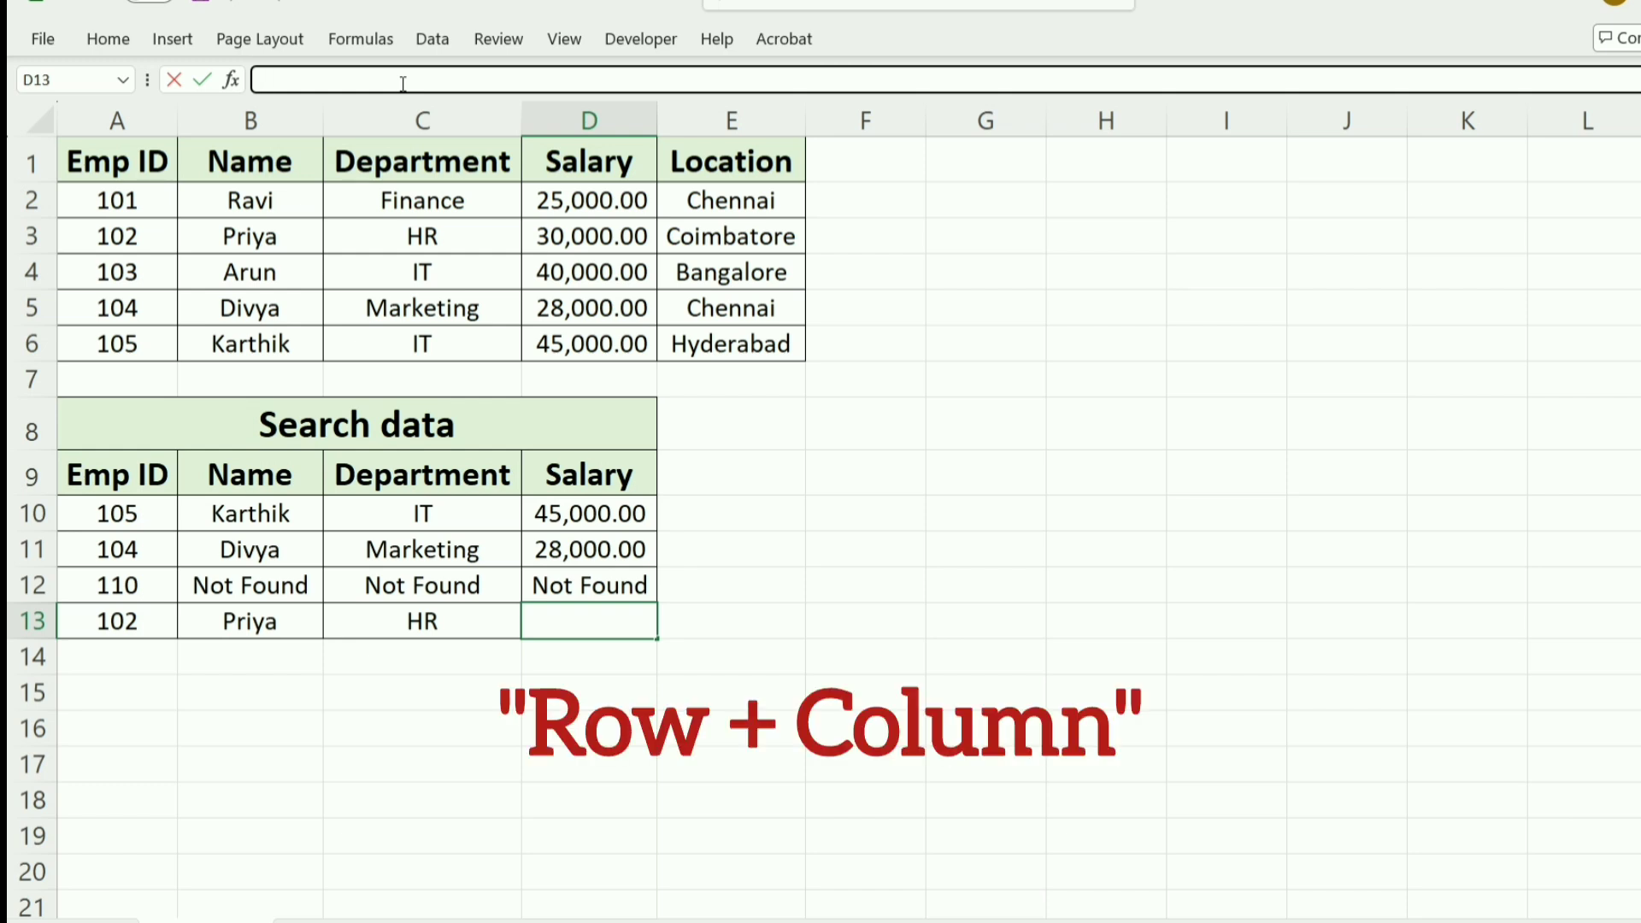
type("=INDEX(A2:E6,MATCH(A13,A2:A6,0),MATCH(D9,A1:E1,0))")
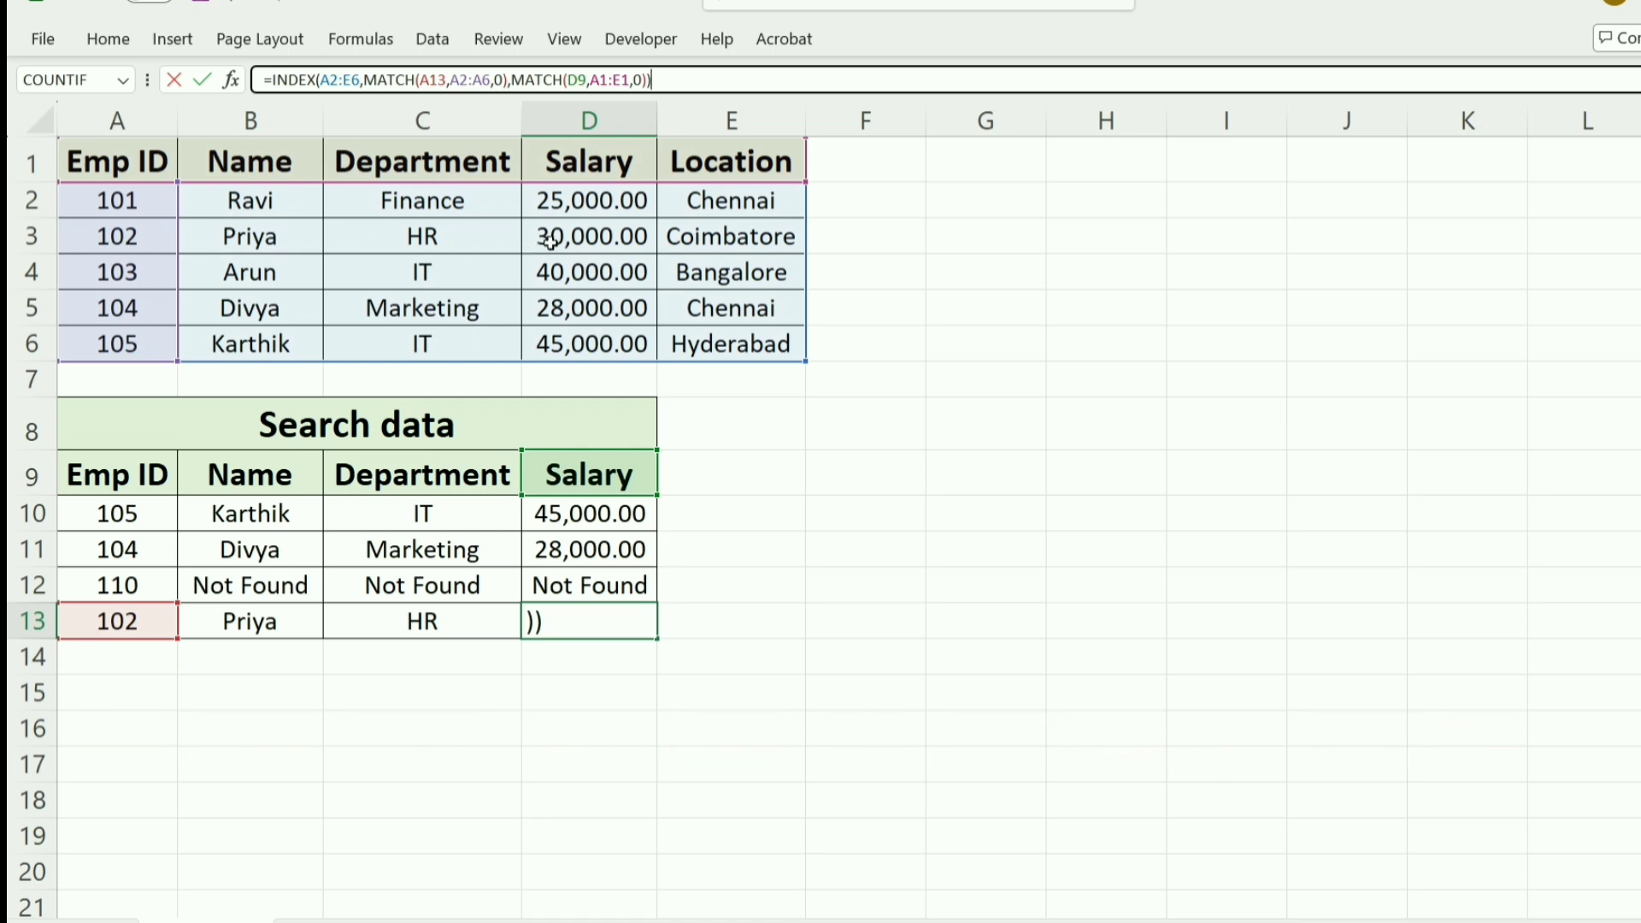
key("Return")
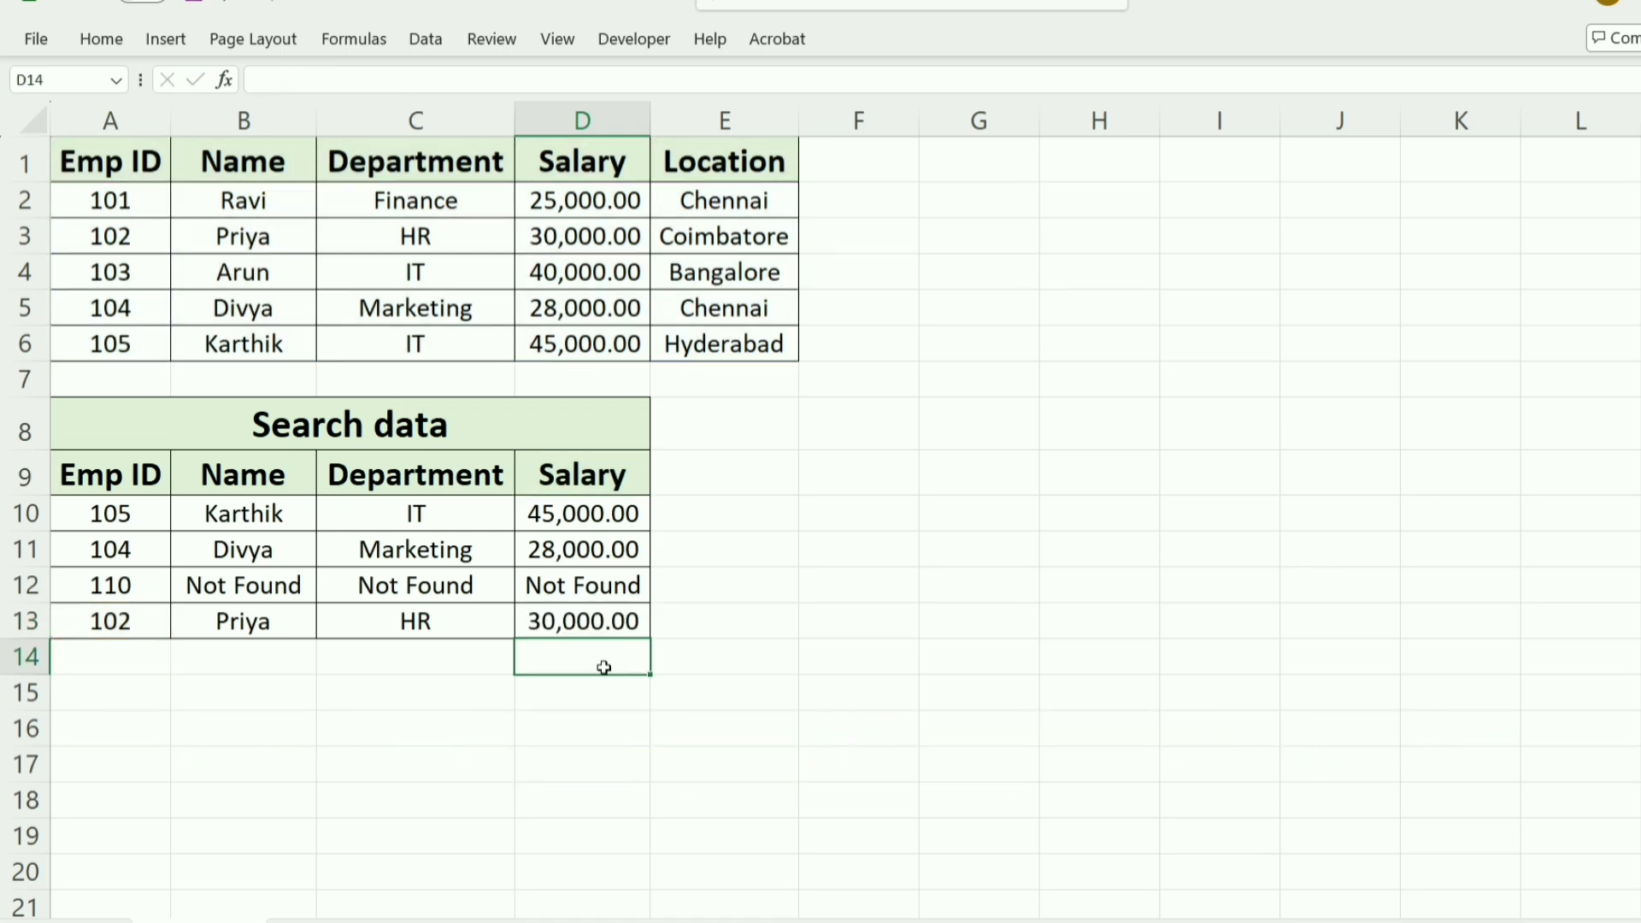